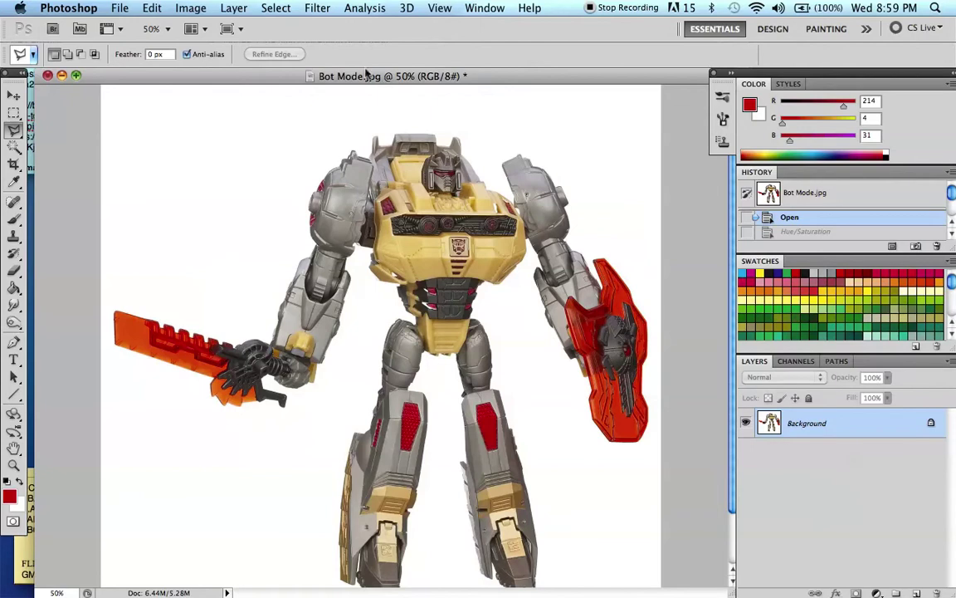
{"action": "left_click", "coordinate": [197, 9]}
{"action": "left_click", "coordinate": [197, 9]}
{"action": "left_click", "coordinate": [198, 9]}
{"action": "left_click", "coordinate": [198, 9]}
{"action": "left_click", "coordinate": [197, 9]}
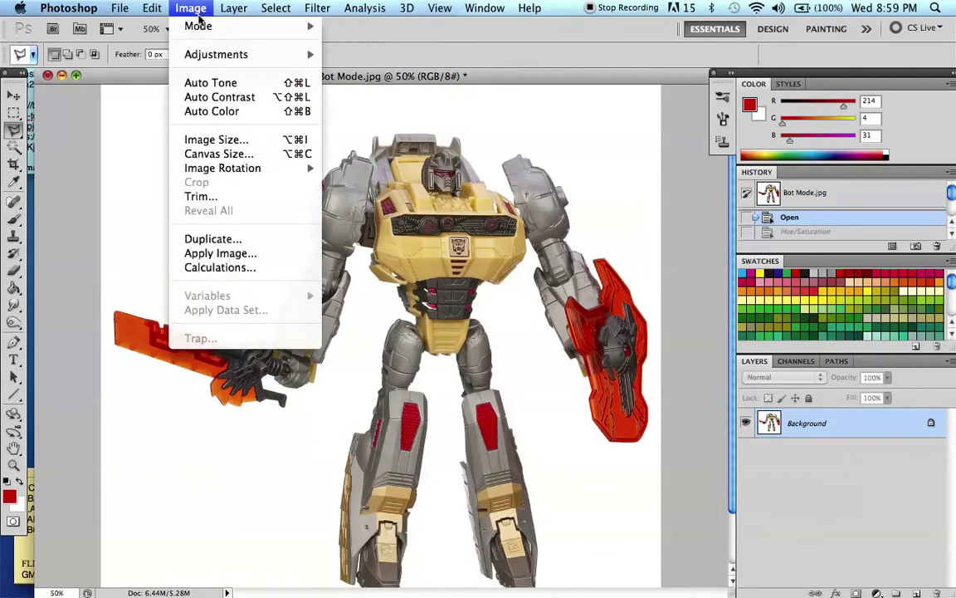
{"action": "mouse_move", "coordinate": [206, 61]}
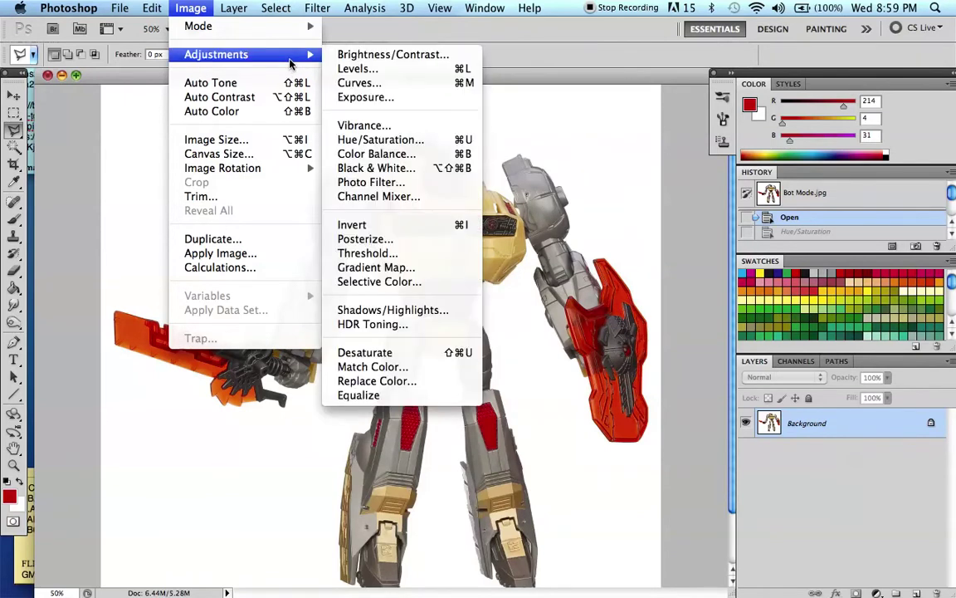
{"action": "left_click", "coordinate": [405, 32]}
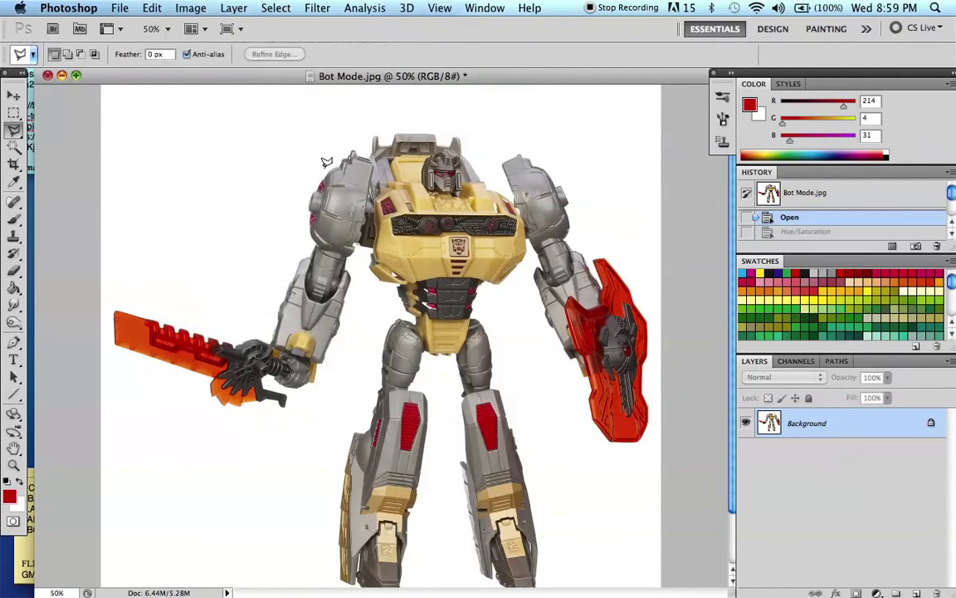
Remove all color from the robot image with a Hue/Saturation adjustment, setting Saturation to -100
{"action": "left_click", "coordinate": [184, 9]}
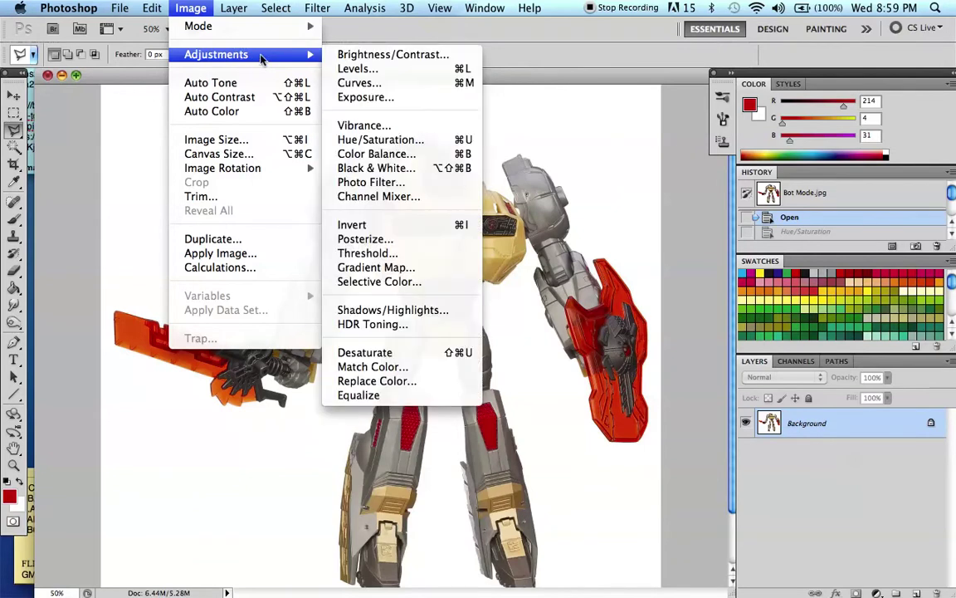
{"action": "left_click", "coordinate": [403, 143]}
{"action": "left_click_drag", "start_coordinate": [447, 475], "coordinate": [360, 467]}
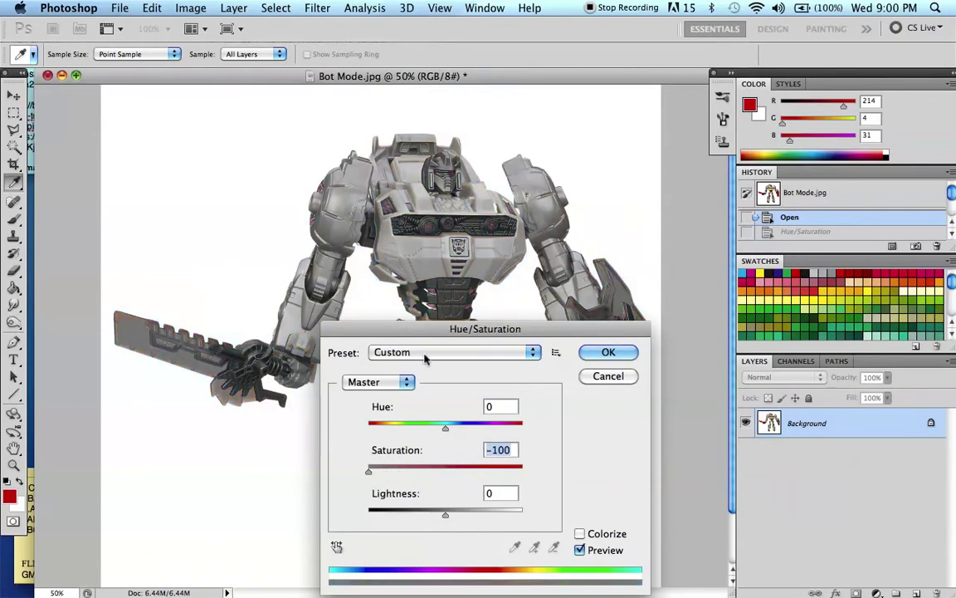
{"action": "left_click", "coordinate": [608, 354]}
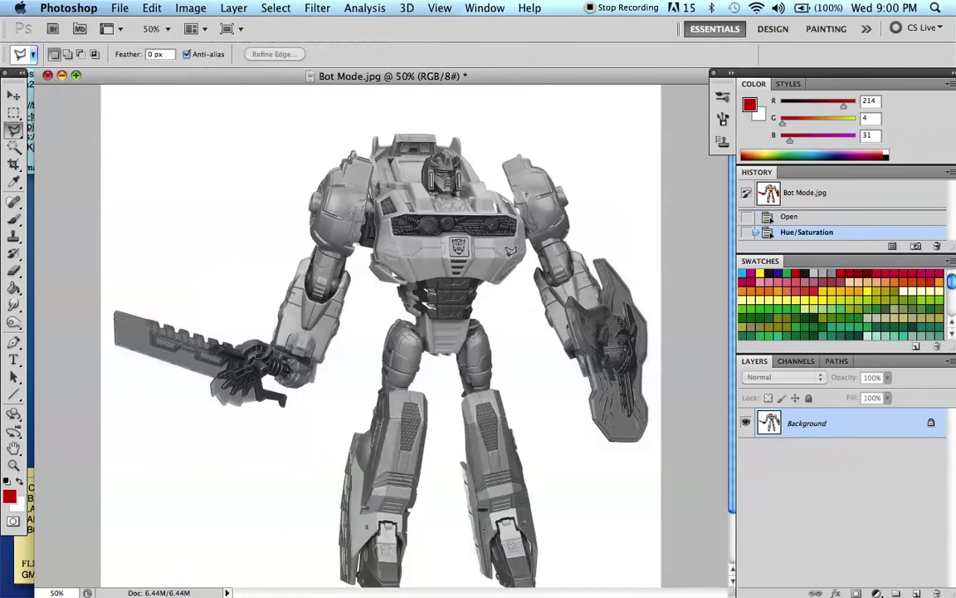
Darken the gray robot image with a Brightness/Contrast adjustment, setting Brightness to -150 and Contrast to 89
{"action": "left_click", "coordinate": [190, 8]}
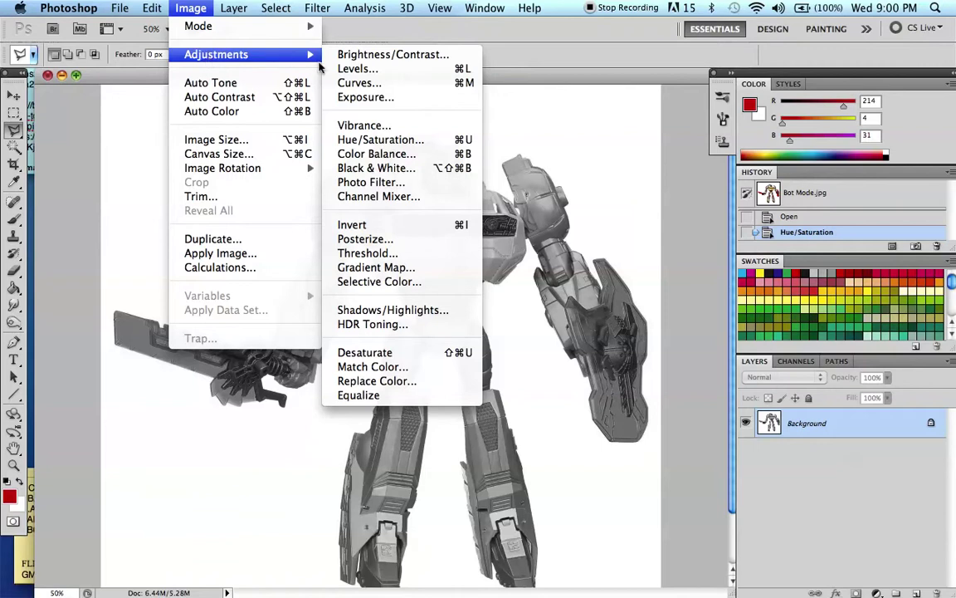
{"action": "left_click", "coordinate": [370, 56]}
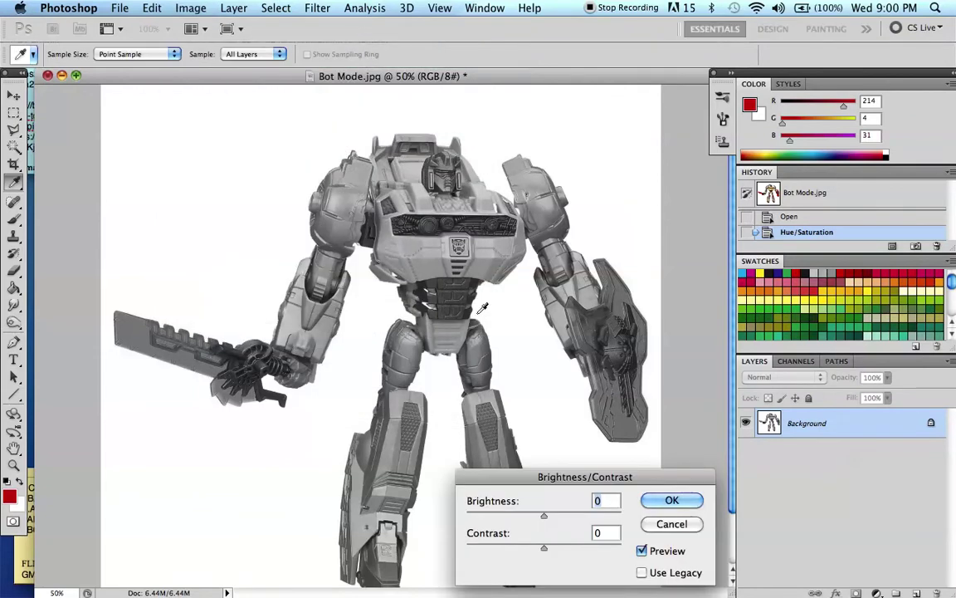
{"action": "left_click", "coordinate": [546, 517]}
{"action": "left_click_drag", "start_coordinate": [546, 516], "coordinate": [464, 515]}
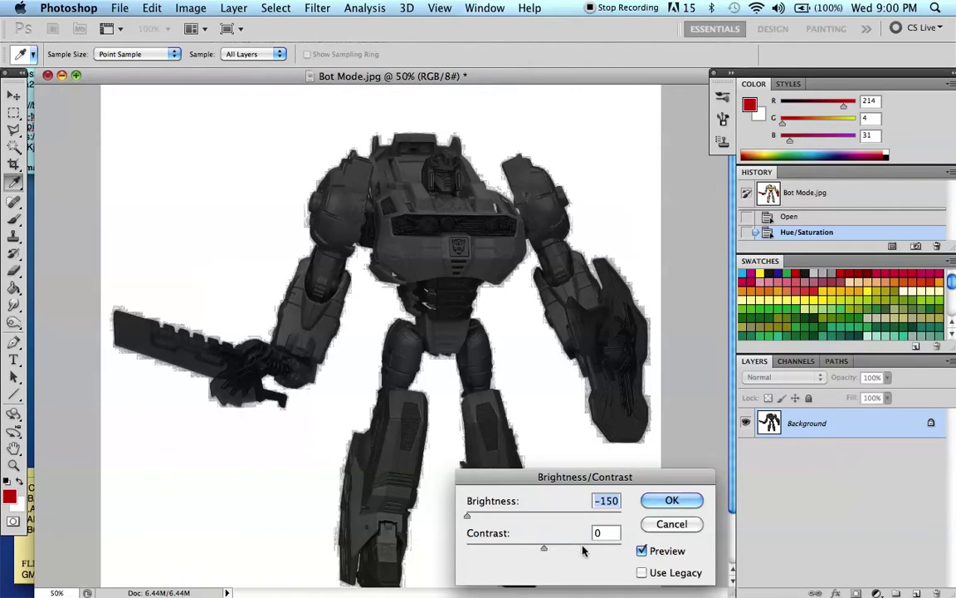
{"action": "left_click_drag", "start_coordinate": [542, 548], "coordinate": [614, 551]}
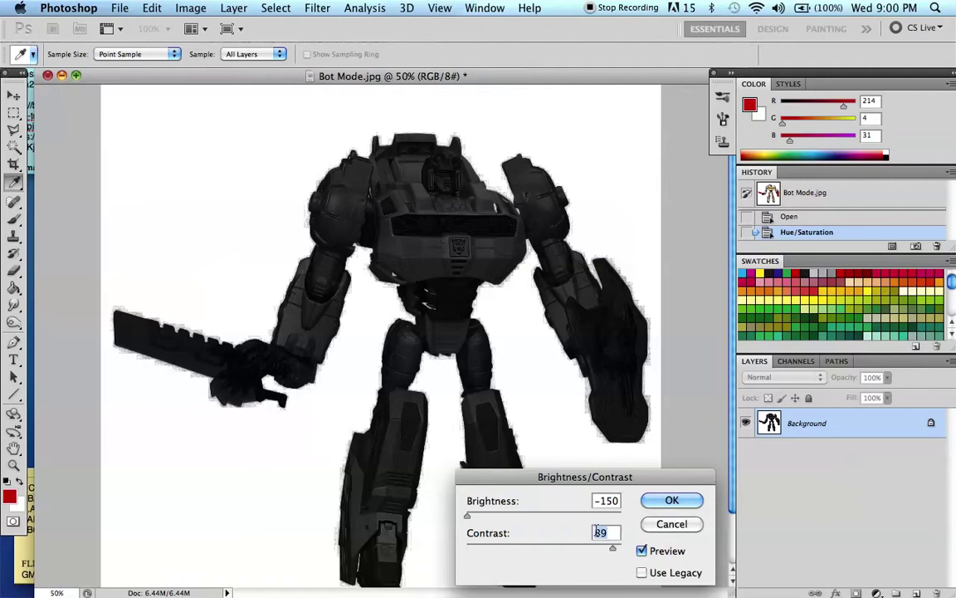
{"action": "left_click", "coordinate": [671, 500]}
Outline the dark horizontal band across the robot's chest as a selection with the Polygonal Lasso tool
{"action": "key", "text": "l"}
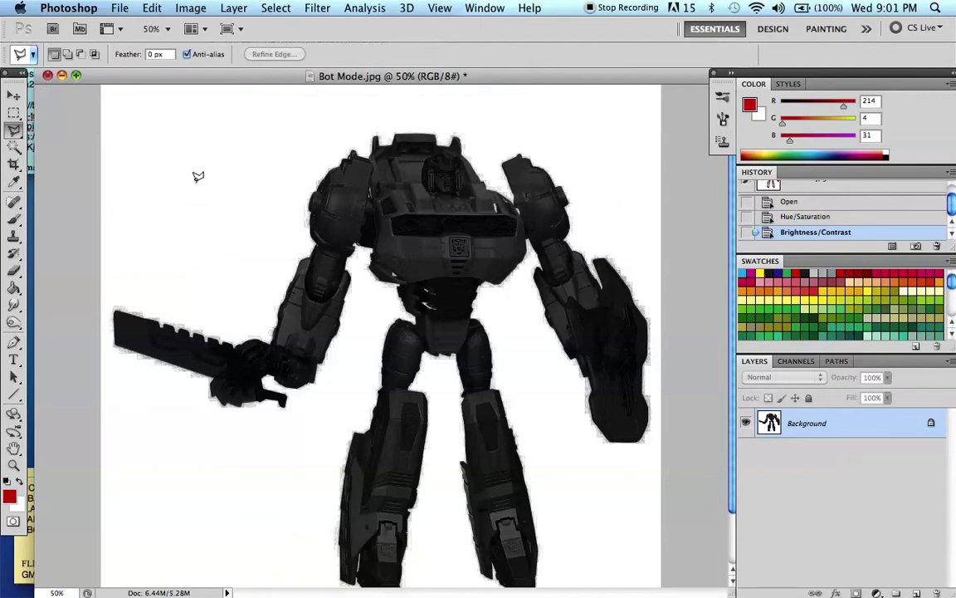
{"action": "left_click", "coordinate": [17, 131]}
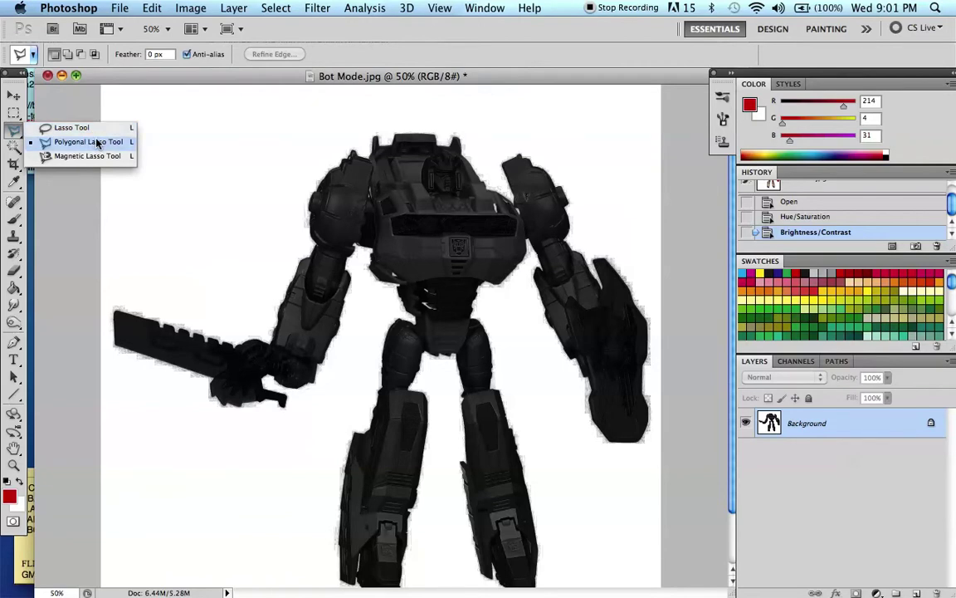
{"action": "left_click", "coordinate": [97, 142]}
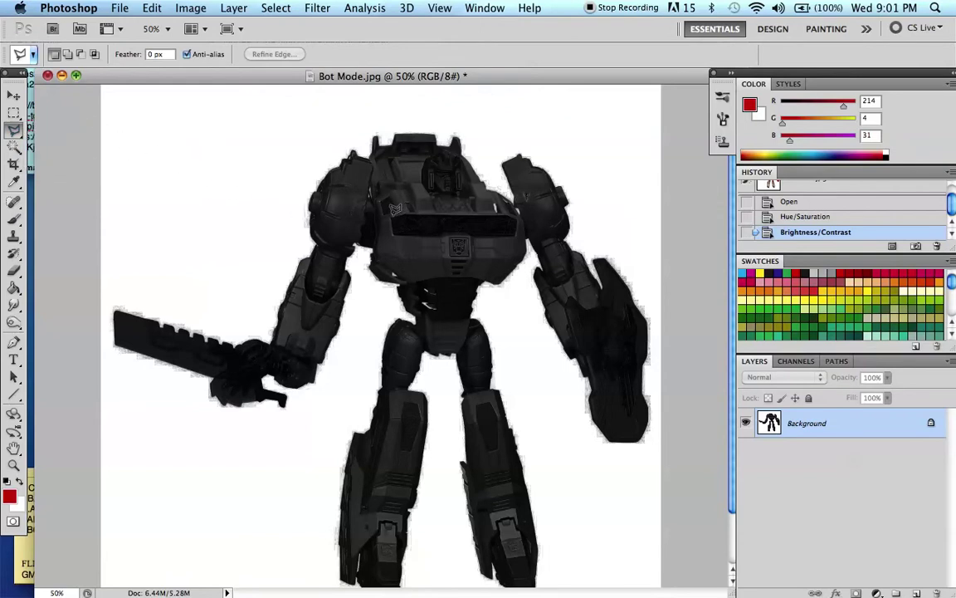
{"action": "left_click", "coordinate": [392, 215]}
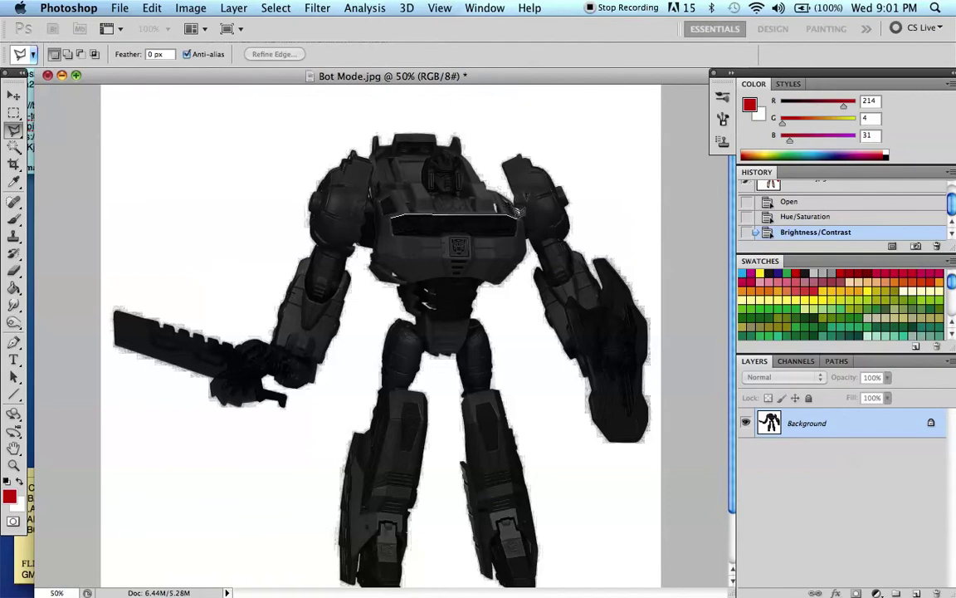
{"action": "left_click", "coordinate": [516, 233]}
{"action": "double_click", "coordinate": [391, 234]}
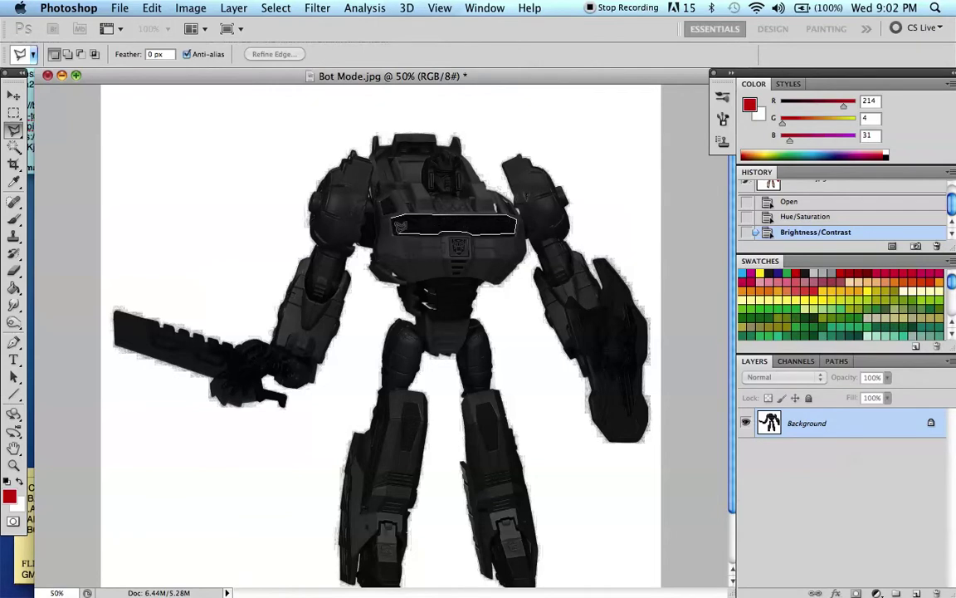
{"action": "key", "text": "Return"}
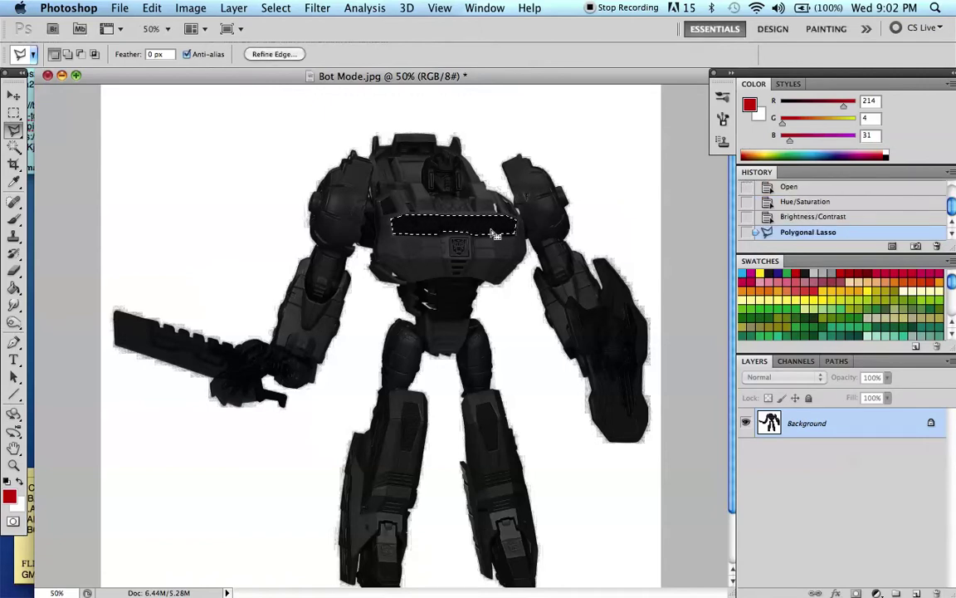
Tint the selected chest band red with a Color Balance adjustment, setting the Cyan–Red level to +100 in the midtones
{"action": "left_click", "coordinate": [199, 7]}
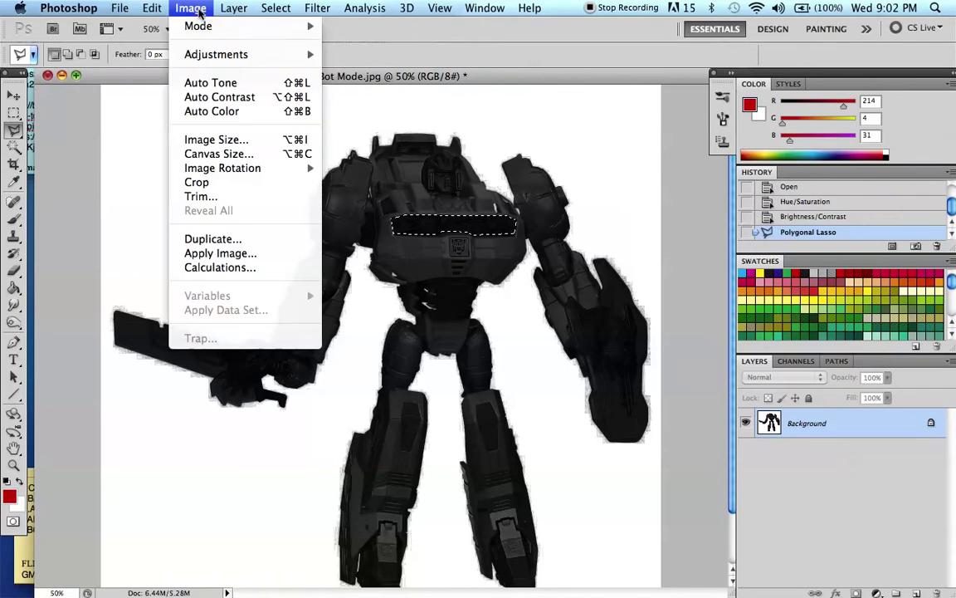
{"action": "mouse_move", "coordinate": [198, 54]}
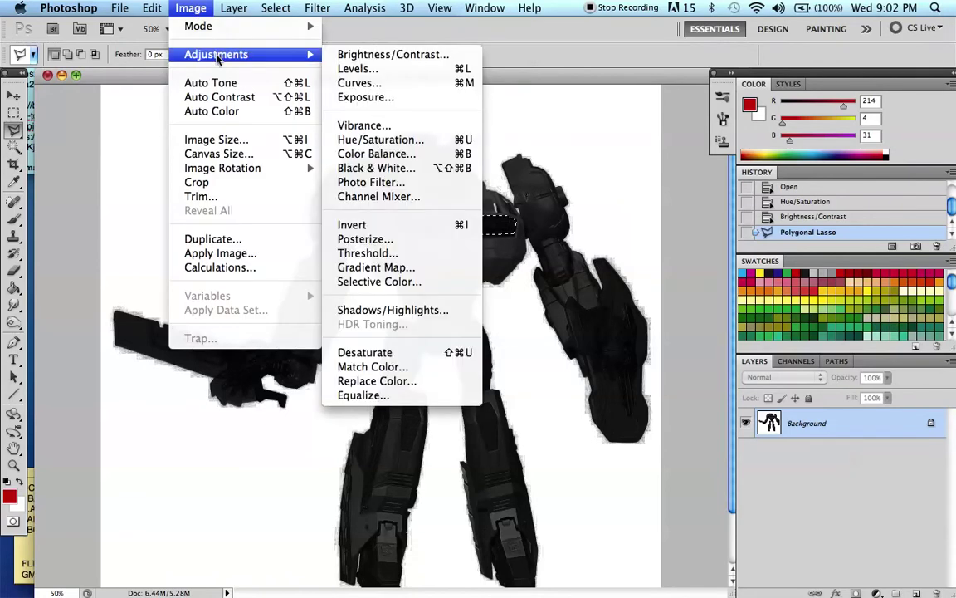
{"action": "left_click", "coordinate": [401, 156]}
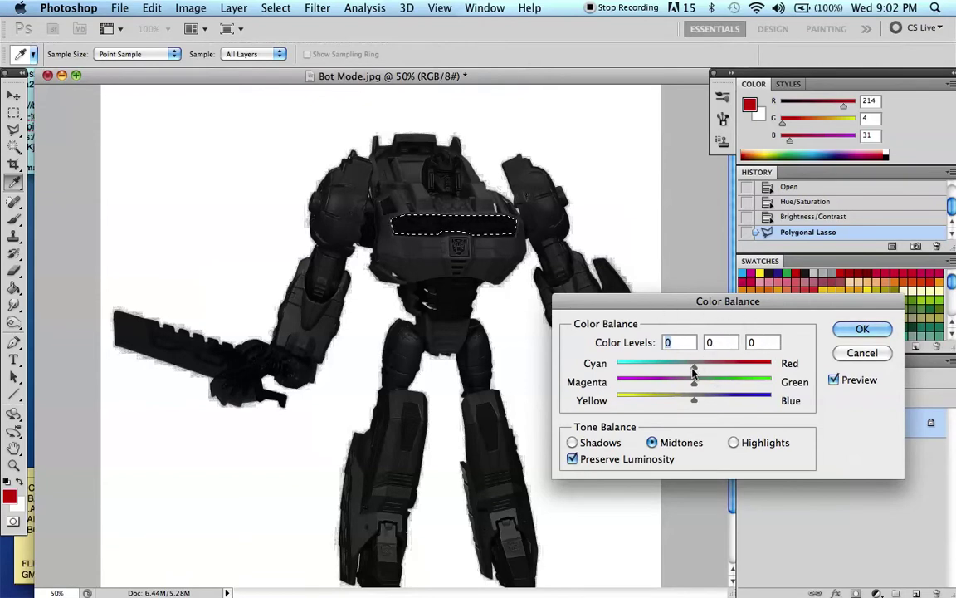
{"action": "left_click_drag", "start_coordinate": [696, 371], "coordinate": [794, 370]}
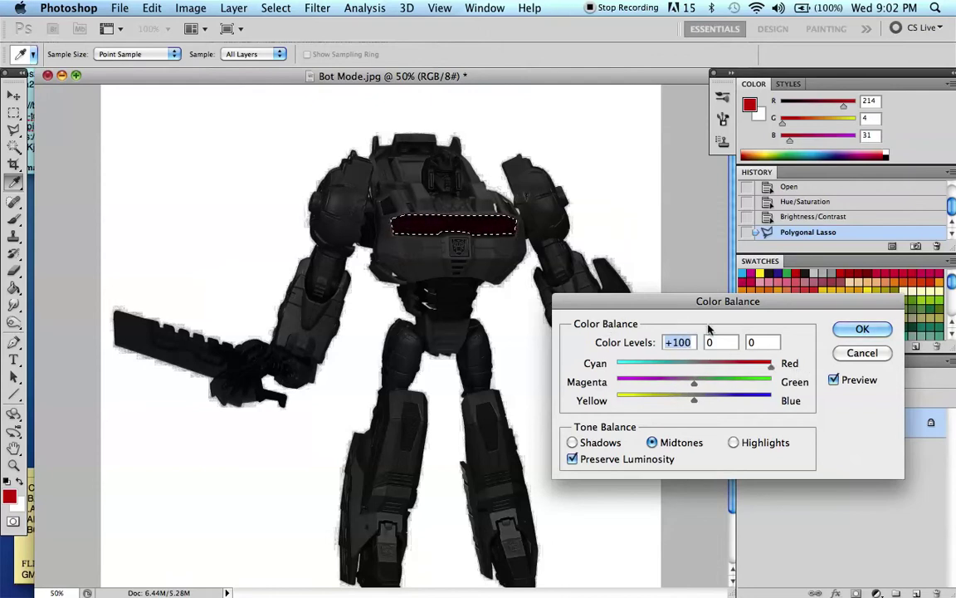
{"action": "left_click", "coordinate": [863, 330]}
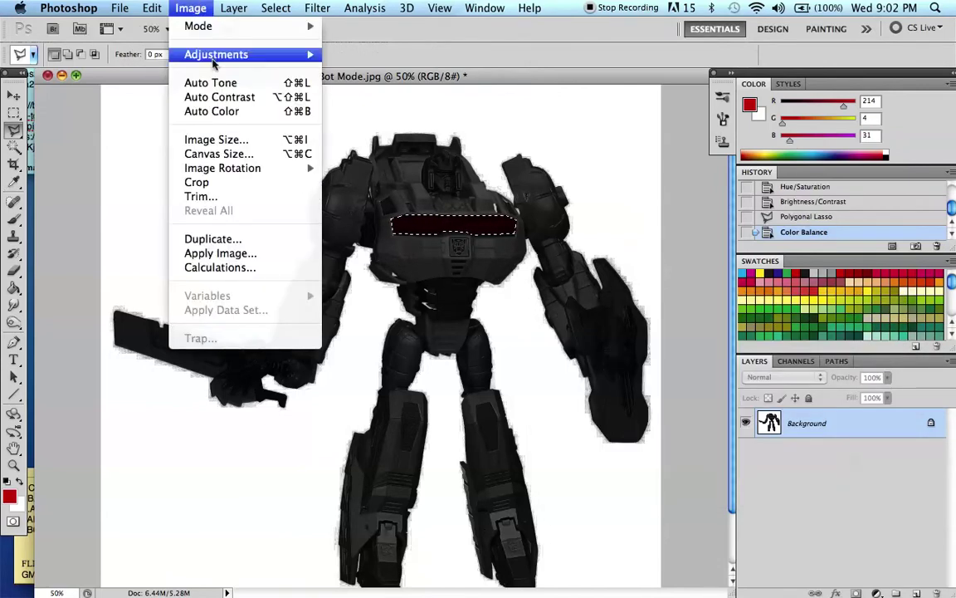
Apply a second Color Balance adjustment of +100 red to the chest band's midtones and deselect the band
{"action": "mouse_move", "coordinate": [218, 56]}
{"action": "left_click", "coordinate": [376, 154]}
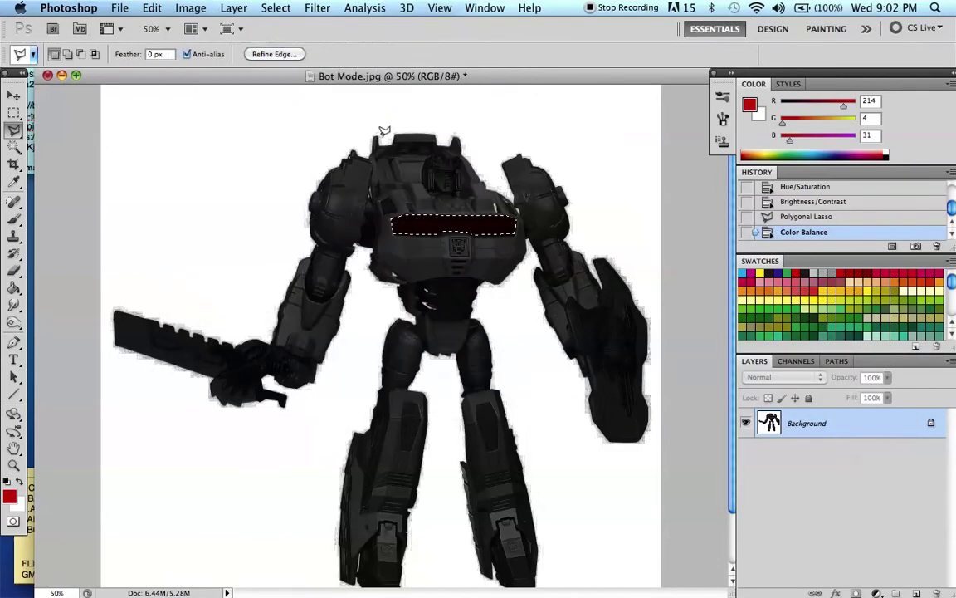
{"action": "left_click_drag", "start_coordinate": [694, 367], "coordinate": [802, 378]}
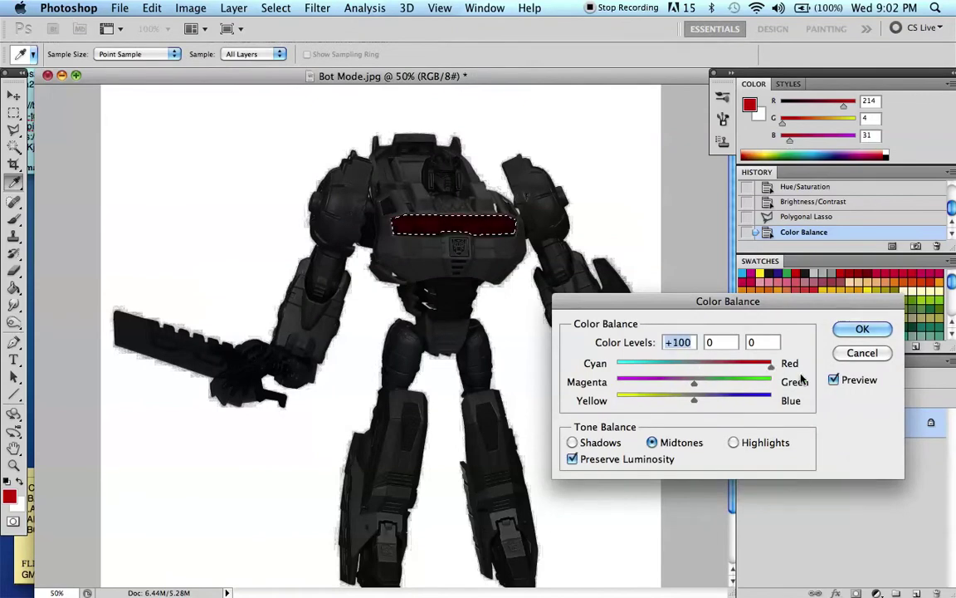
{"action": "left_click", "coordinate": [863, 328]}
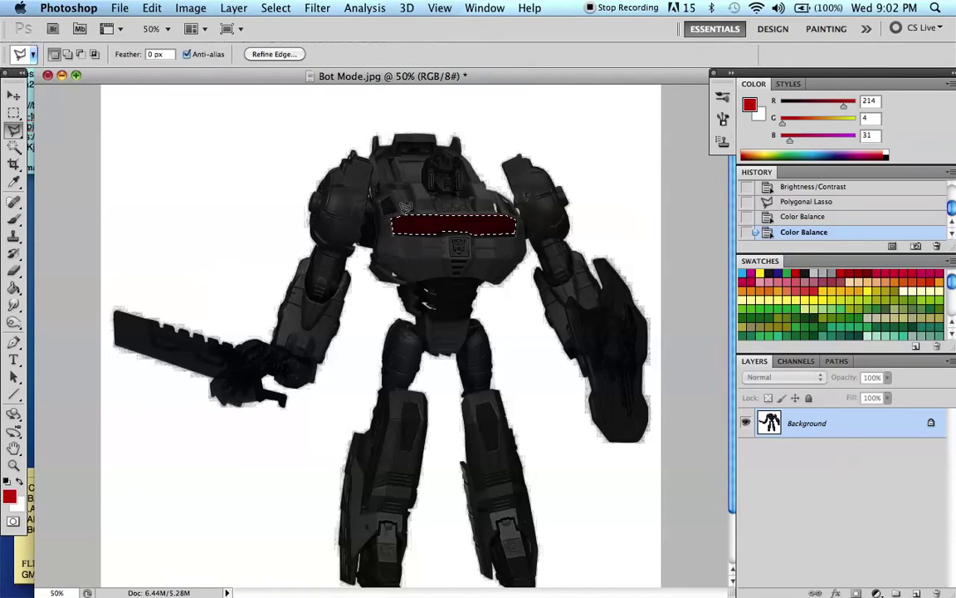
{"action": "right_click", "coordinate": [406, 214]}
{"action": "left_click", "coordinate": [433, 223]}
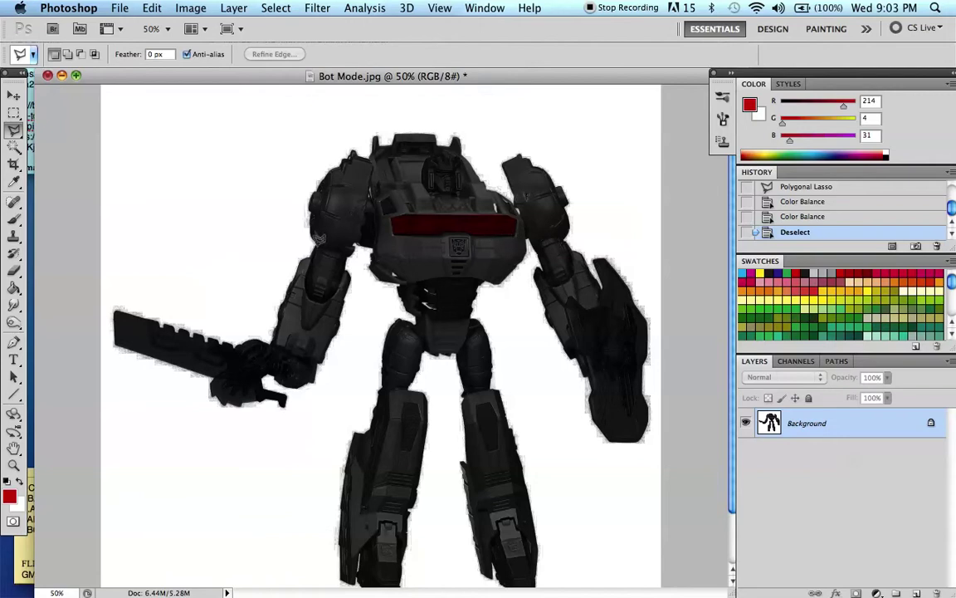
Outline the elbow joint of the sword-holding arm as a polygonal selection
{"action": "left_click", "coordinate": [317, 239]}
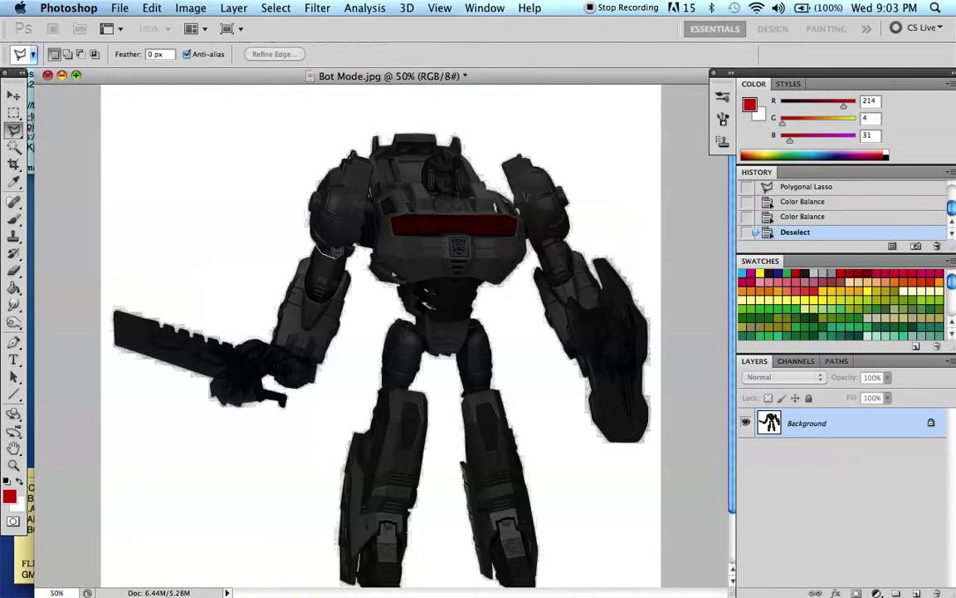
{"action": "left_click", "coordinate": [342, 253]}
{"action": "left_click", "coordinate": [343, 282]}
{"action": "left_click", "coordinate": [318, 240]}
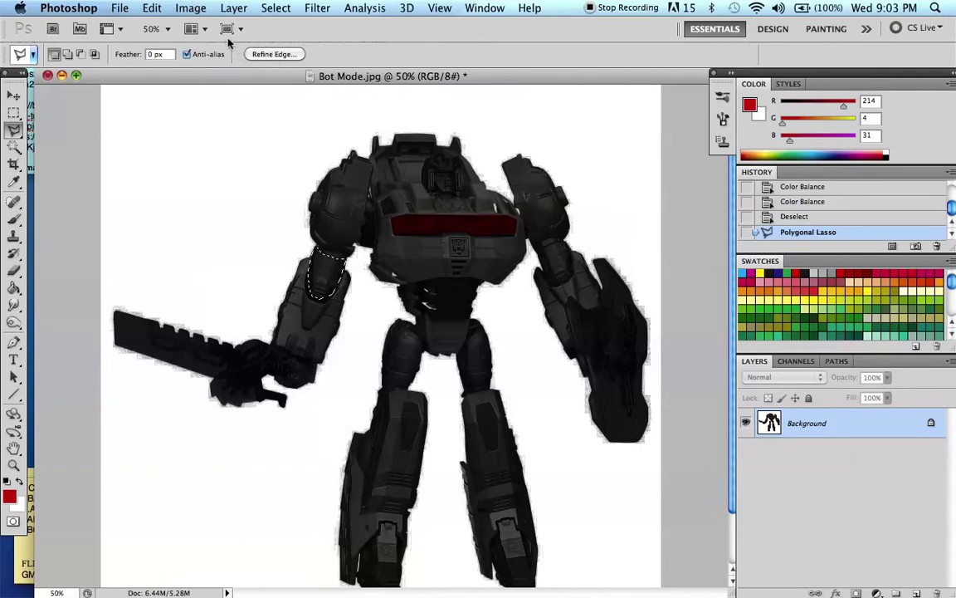
Brighten the selected elbow joint with a Brightness/Contrast adjustment, setting Brightness to 150
{"action": "left_click", "coordinate": [190, 9]}
{"action": "mouse_move", "coordinate": [215, 10]}
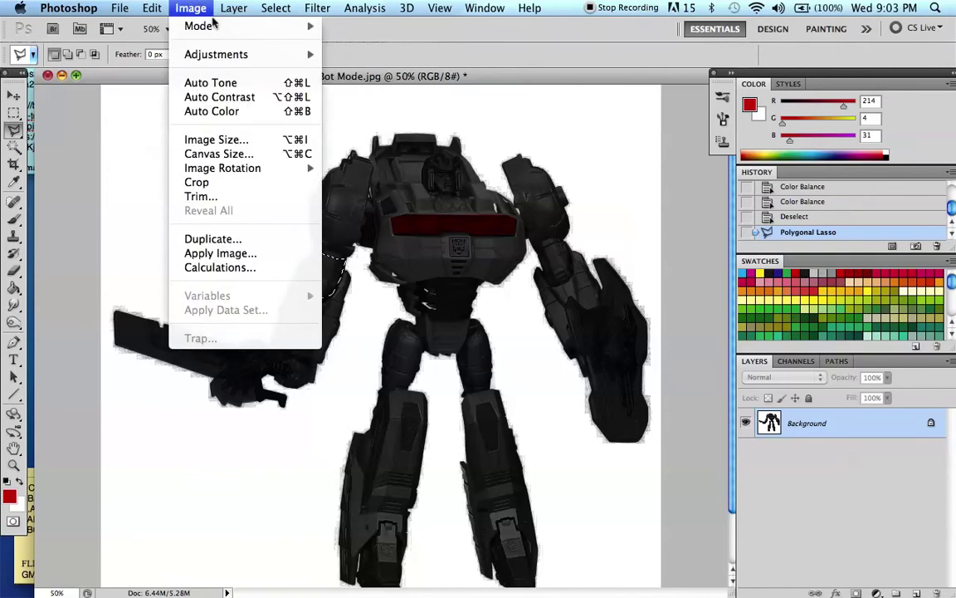
{"action": "mouse_move", "coordinate": [202, 55]}
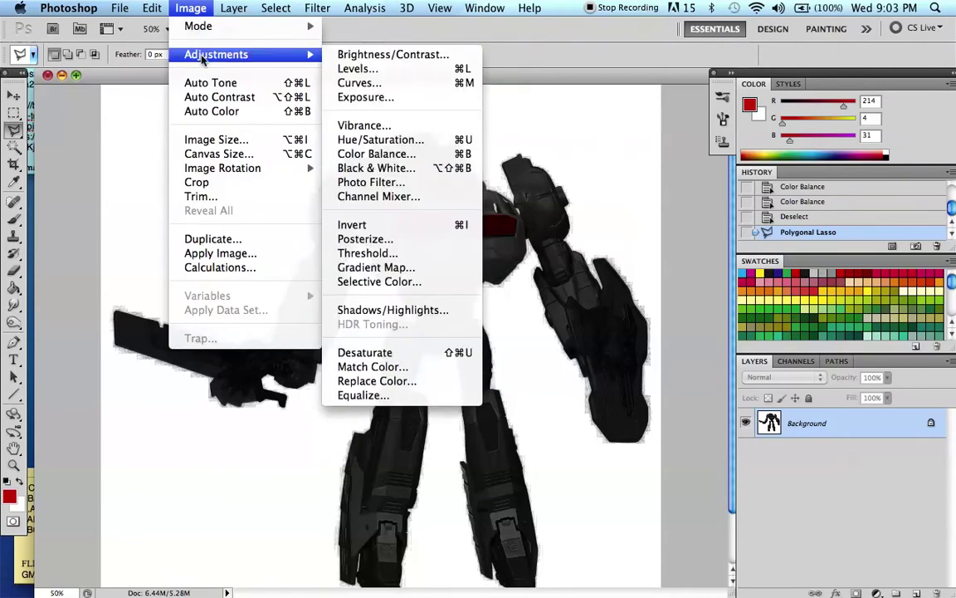
{"action": "left_click", "coordinate": [360, 56]}
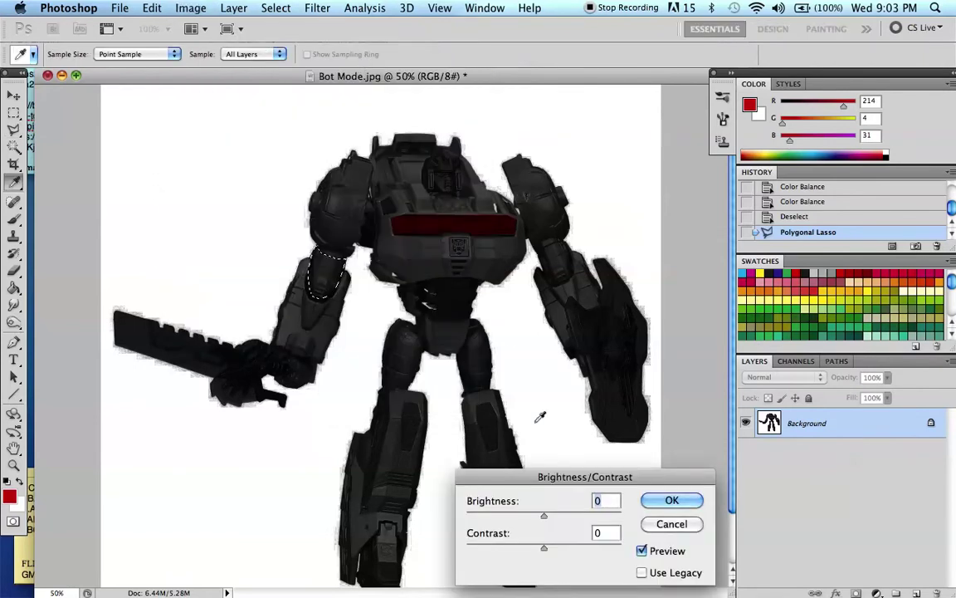
{"action": "left_click_drag", "start_coordinate": [546, 516], "coordinate": [621, 515]}
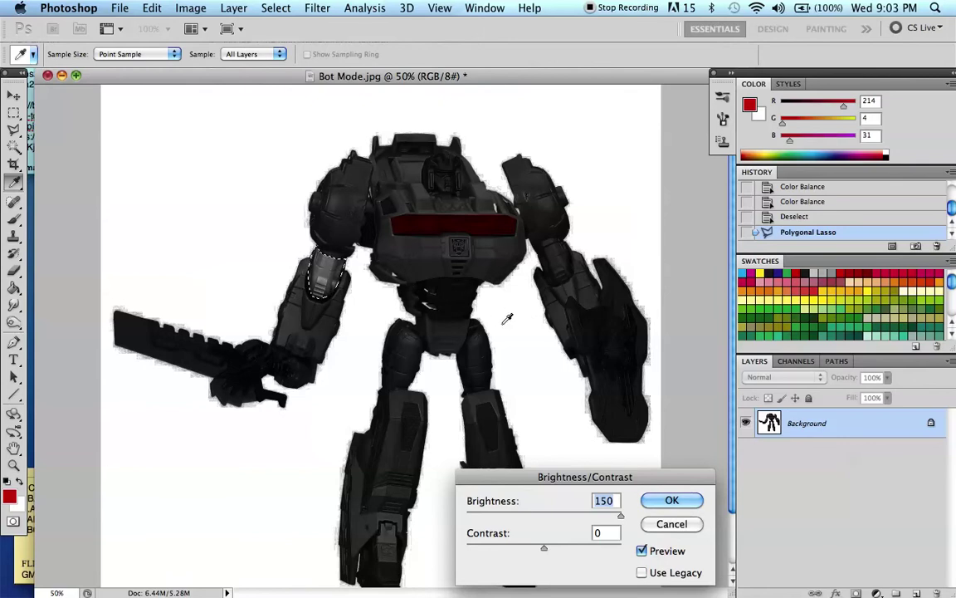
{"action": "left_click_drag", "start_coordinate": [545, 549], "coordinate": [544, 515]}
{"action": "left_click", "coordinate": [660, 498]}
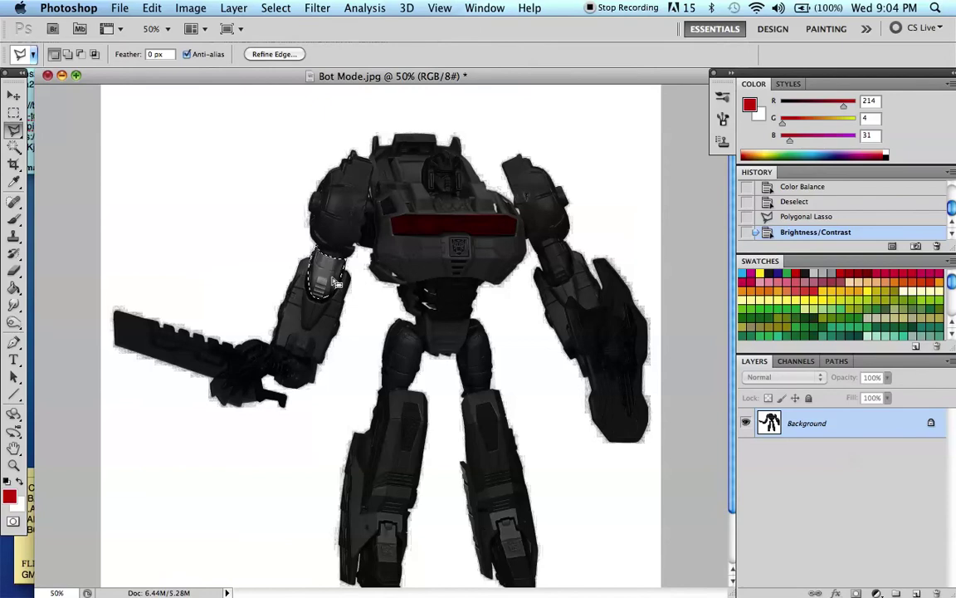
Clear the elbow joint selection and the stray lasso selection made beside the arm
{"action": "left_click", "coordinate": [246, 205]}
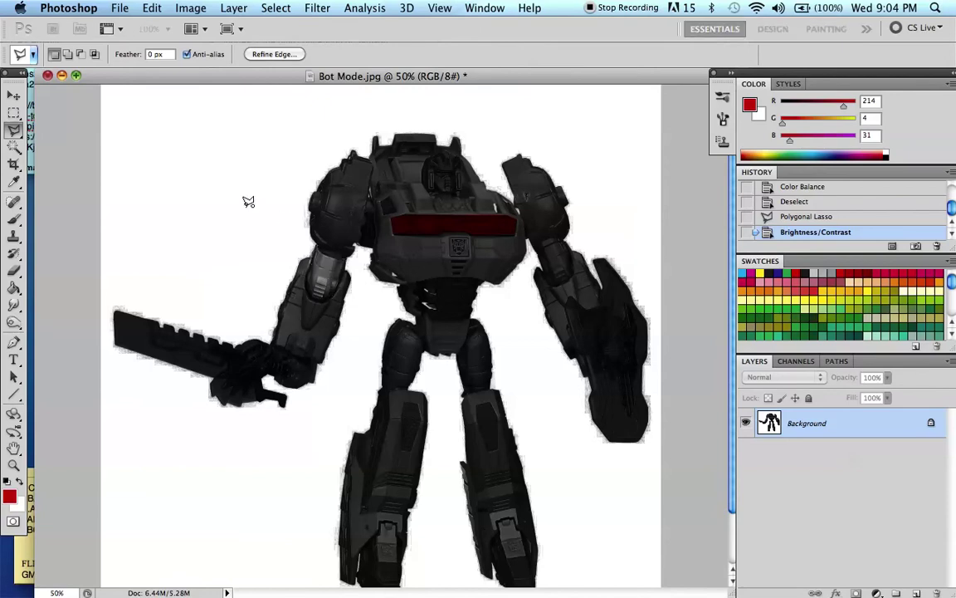
{"action": "double_click", "coordinate": [263, 215]}
{"action": "right_click", "coordinate": [293, 216]}
{"action": "left_click", "coordinate": [316, 246]}
{"action": "right_click", "coordinate": [288, 231]}
{"action": "left_click", "coordinate": [315, 258]}
{"action": "right_click", "coordinate": [296, 238]}
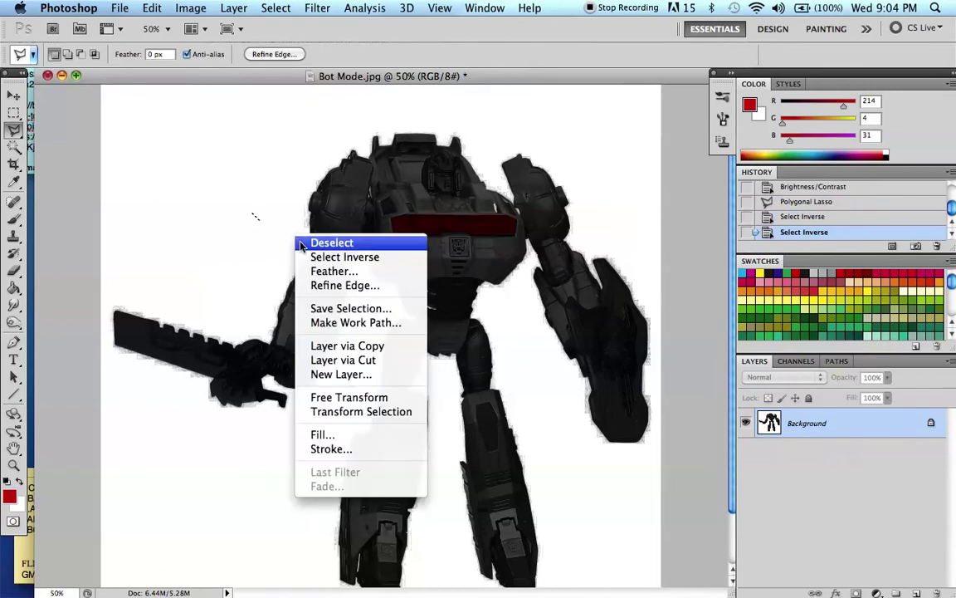
{"action": "left_click", "coordinate": [303, 243]}
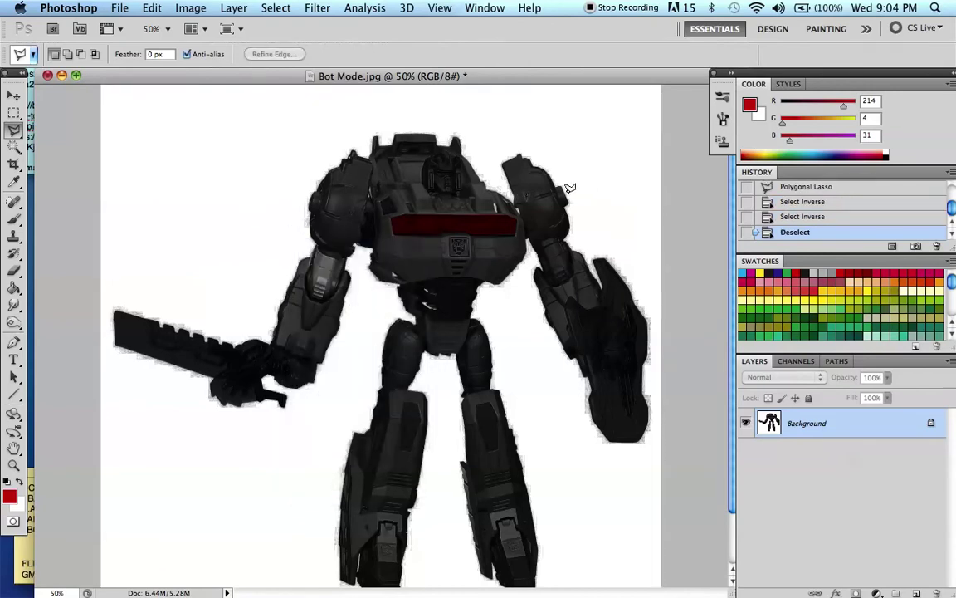